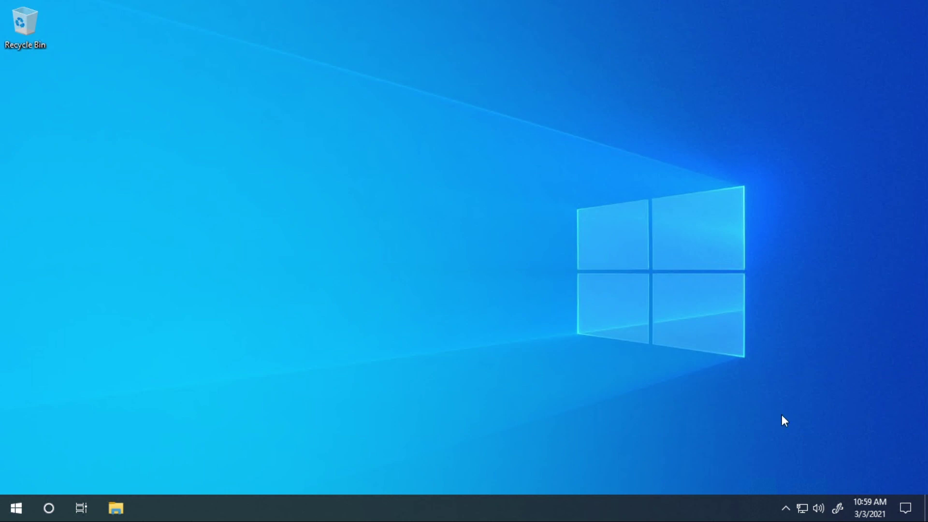
Go from the network tray icon through Network and Sharing Center to the adapter list showing Ethernet
click(802, 508)
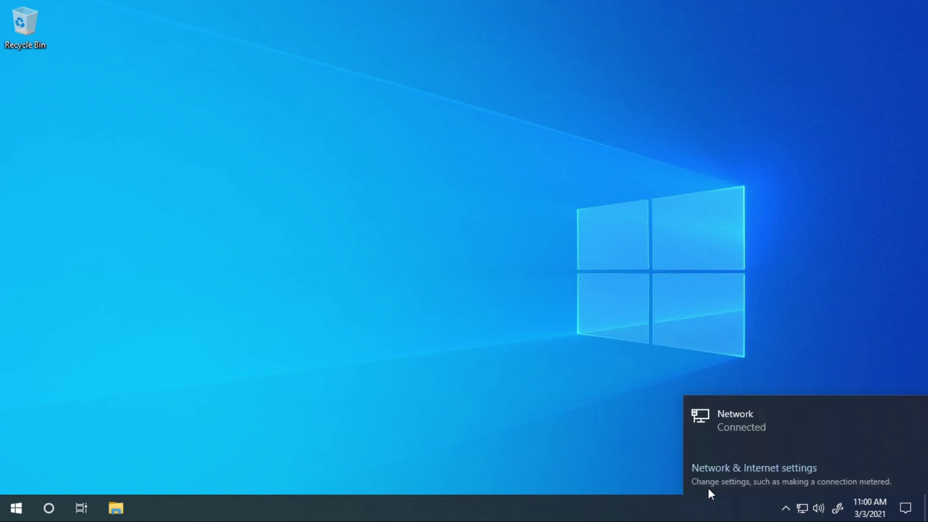
click(756, 477)
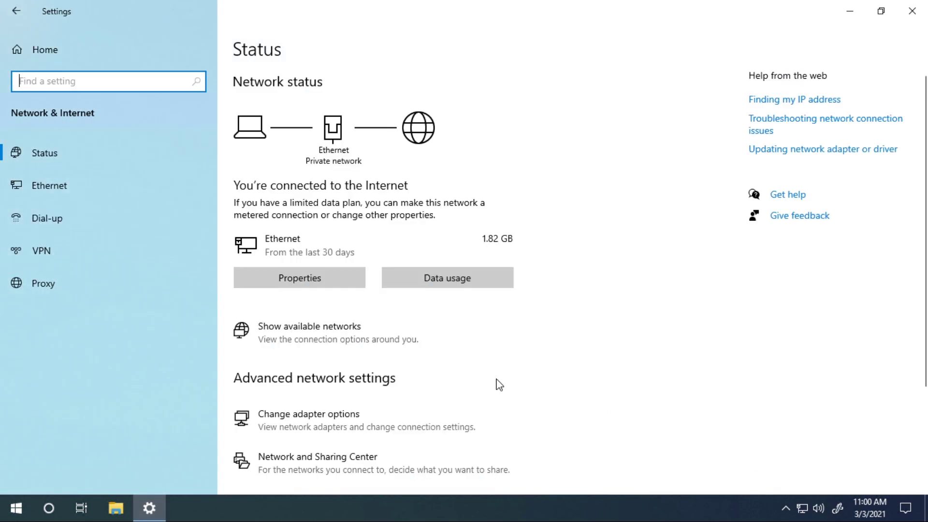
click(346, 457)
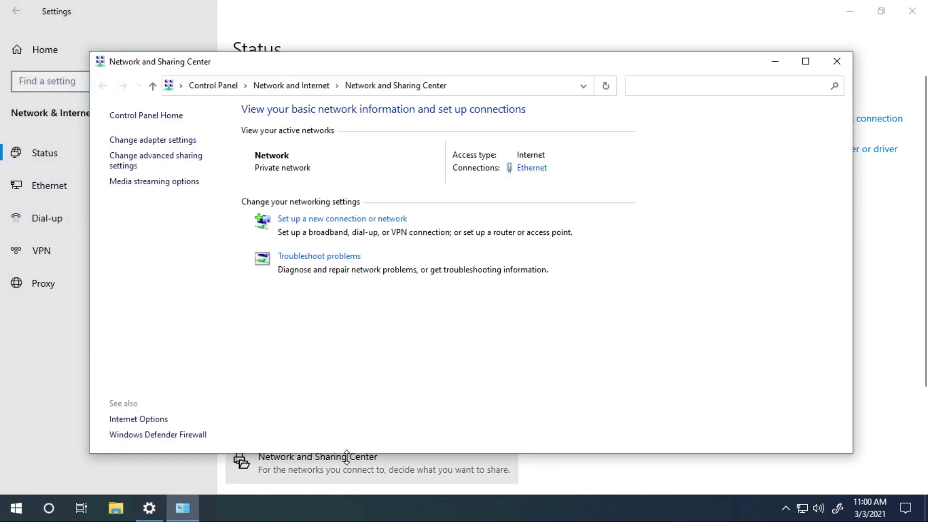
click(150, 142)
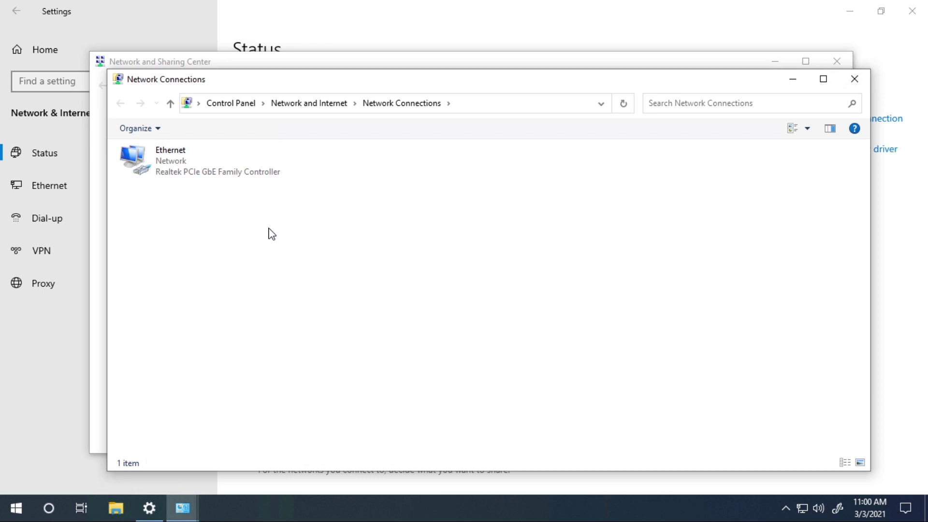
Launch the New Incoming Connection wizard from the Network Connections File menu
key(alt)
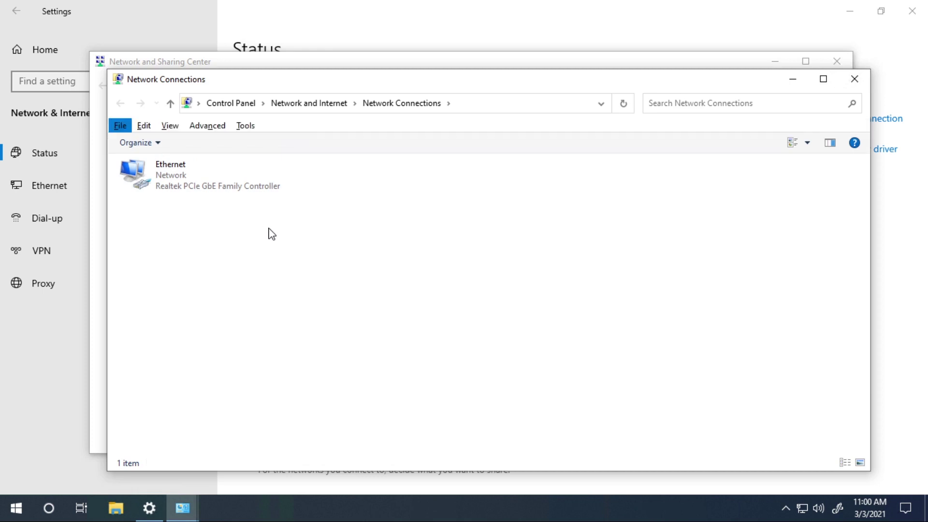
click(140, 127)
mouse_move(121, 126)
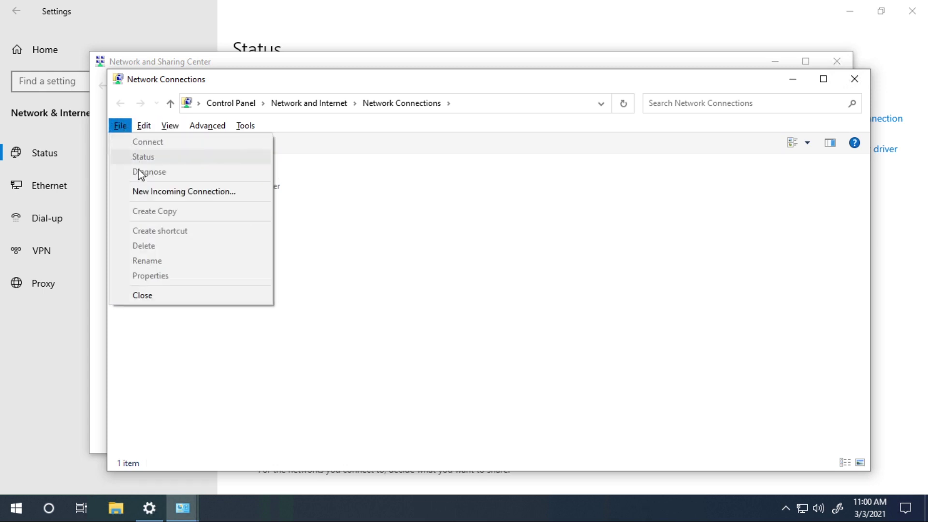
click(151, 194)
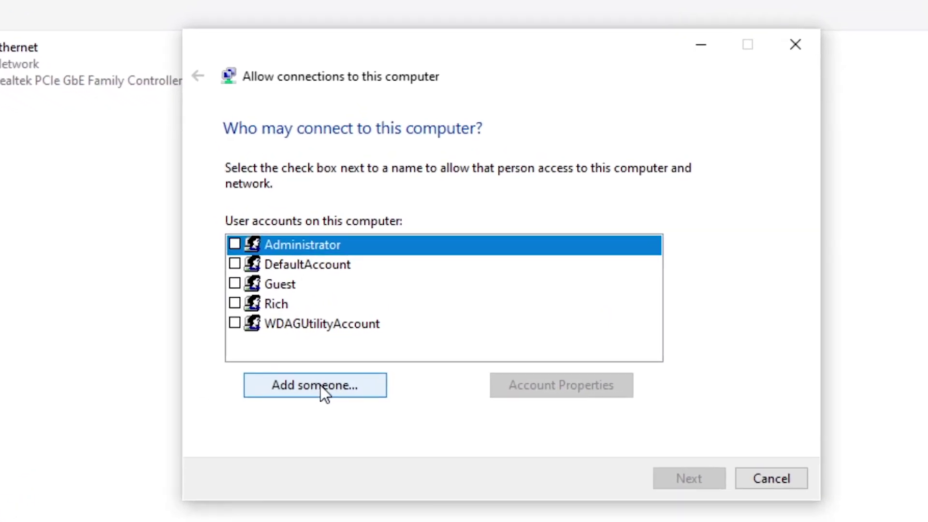
Create user VPNClient with full name VPN, entering and confirming its password
click(327, 383)
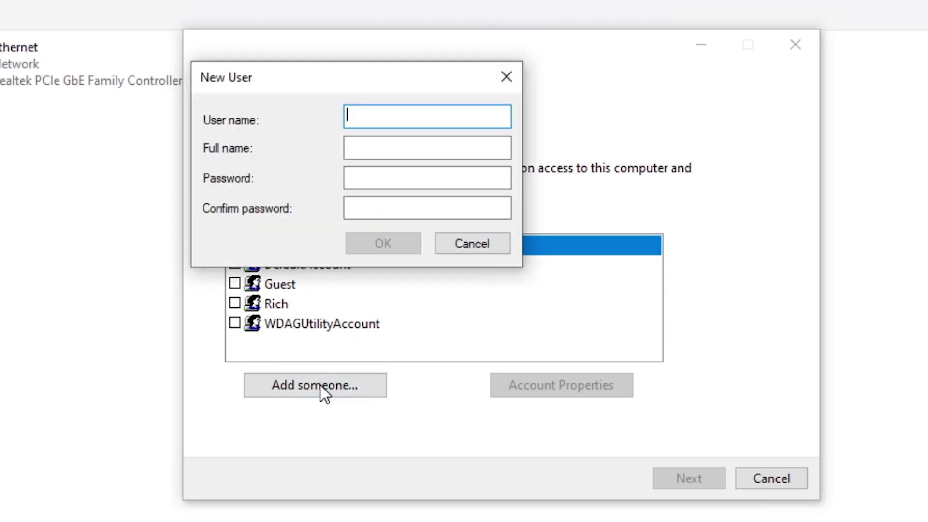
text(V)
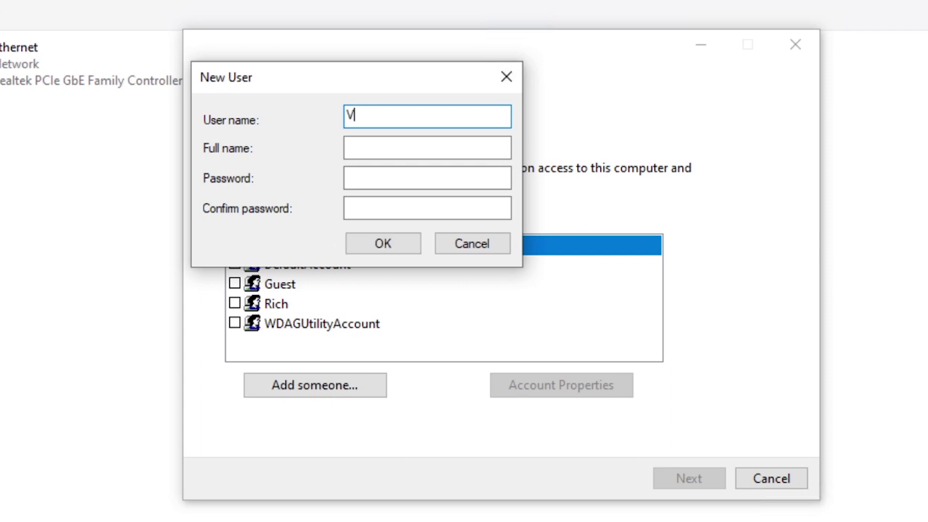
text(PNClient)
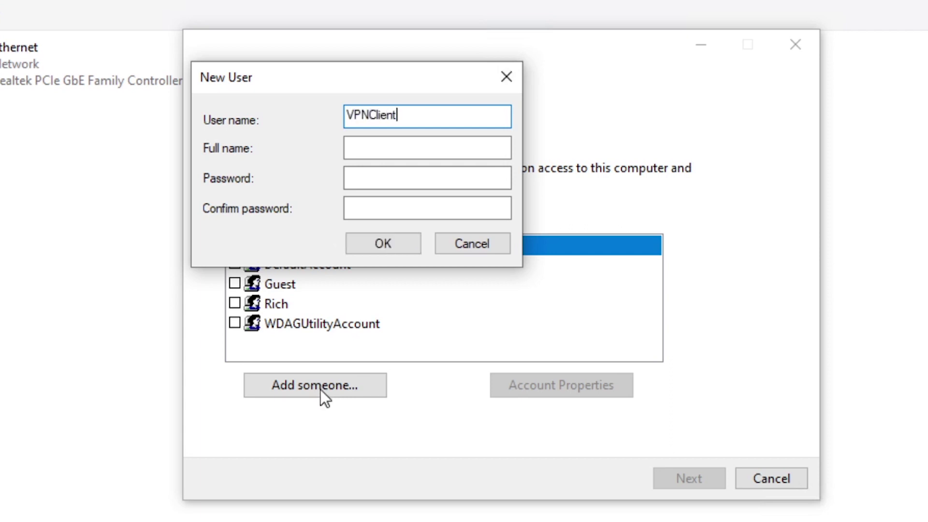
click(353, 147)
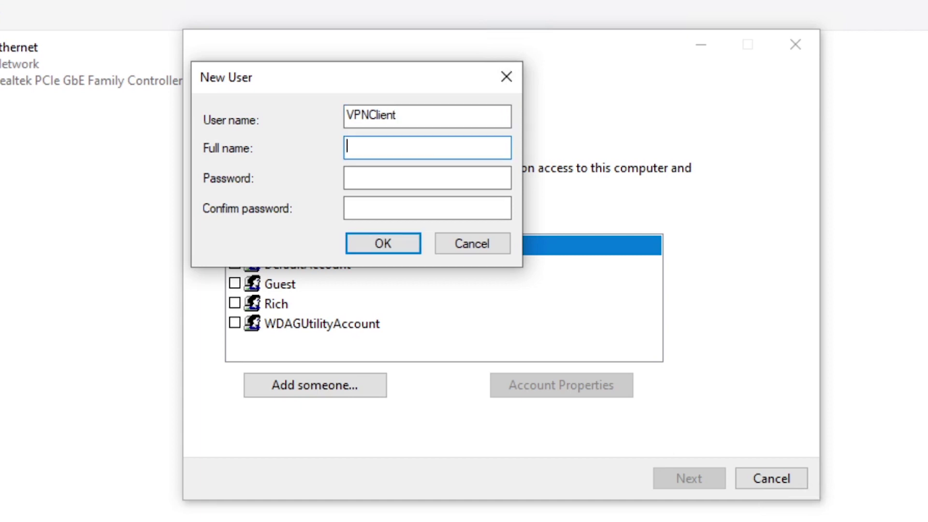
text(VPN)
click(393, 177)
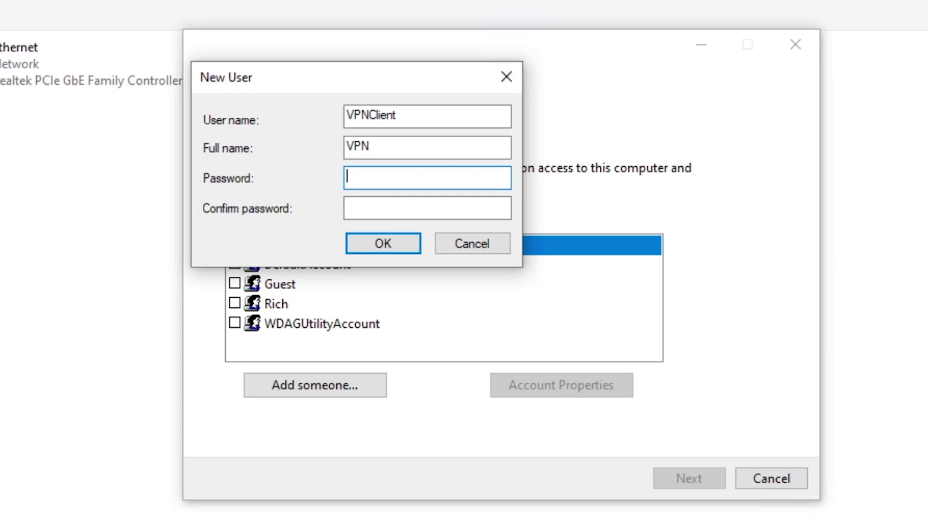
text(••••••)
key(Tab)
text(••••••)
click(397, 244)
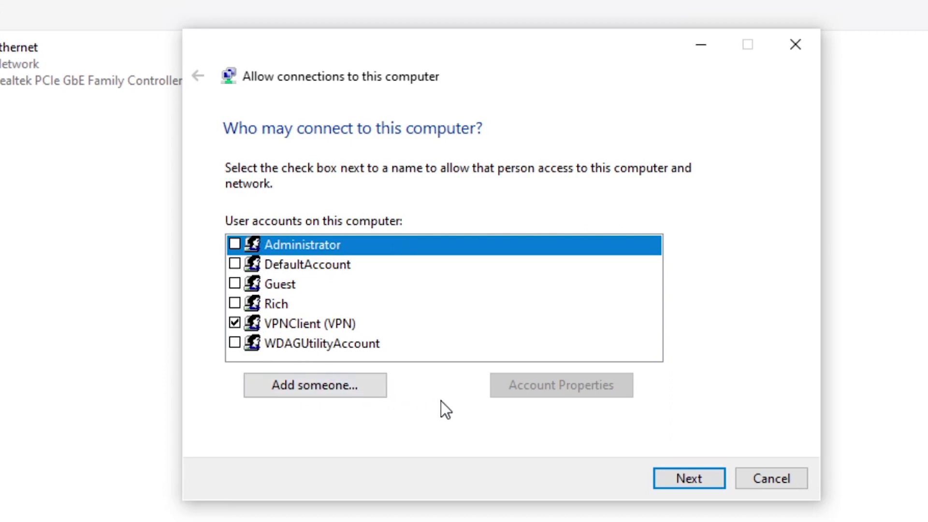
Allow the VPNClient (VPN) account and keep connections Through the Internet enabled
click(393, 324)
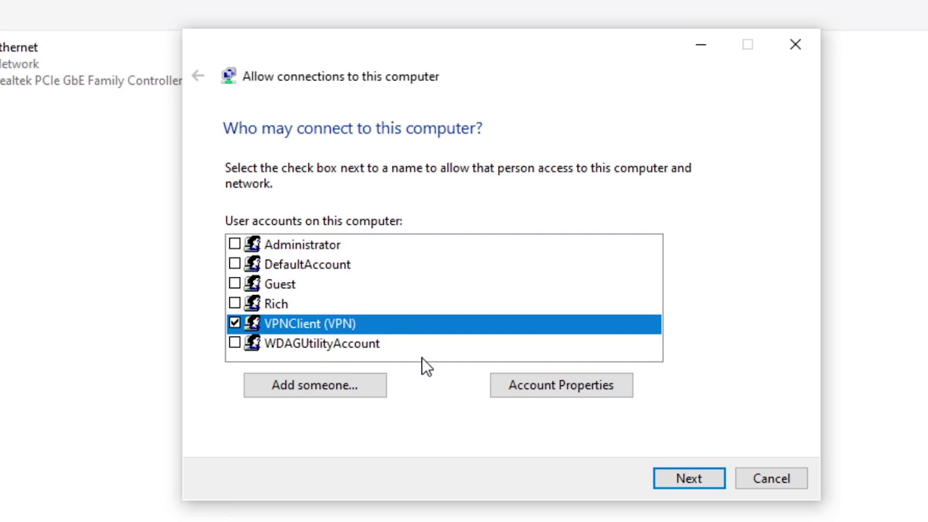
click(682, 478)
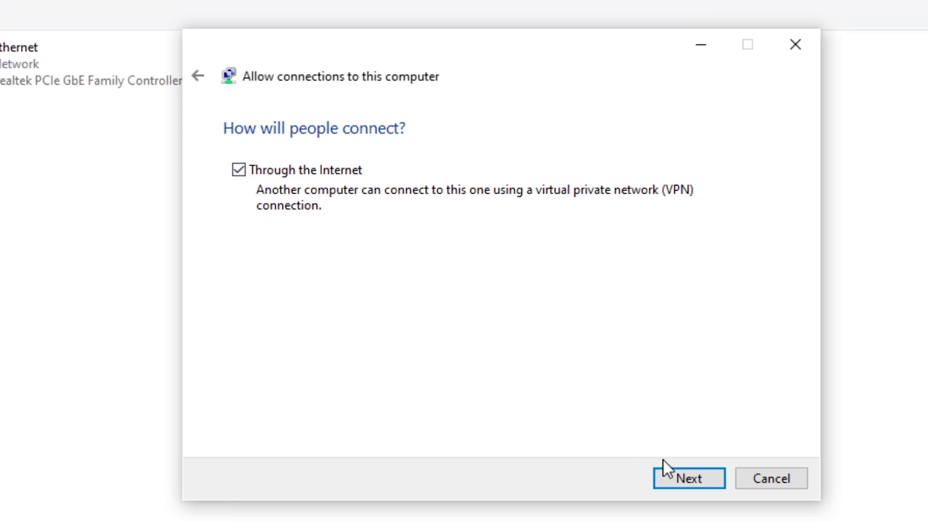
click(672, 480)
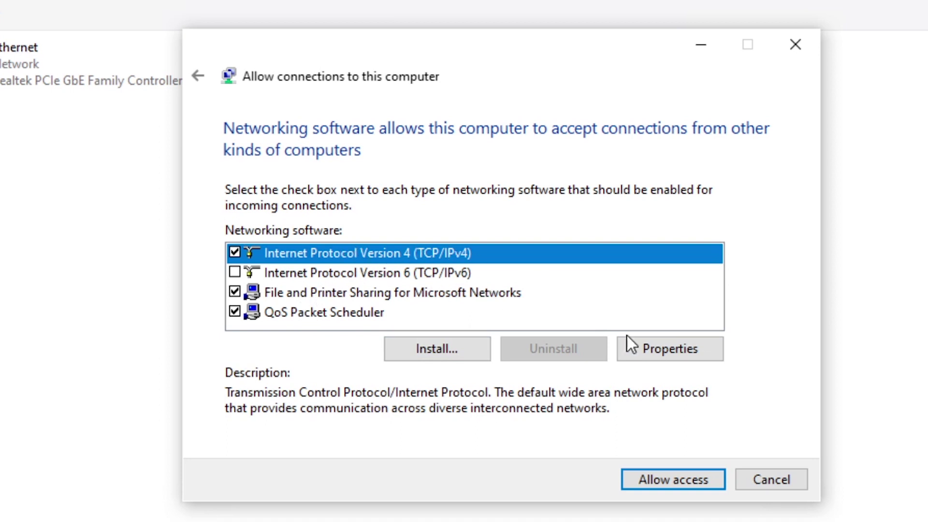
Open the Internet Protocol Version 4 (TCP/IPv4) properties for incoming callers
click(676, 352)
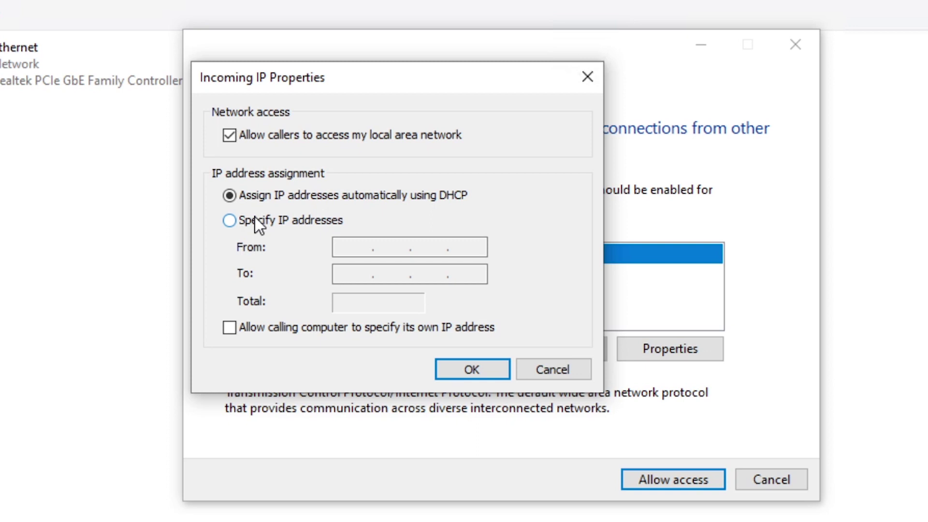
Specify the incoming address range 192.168.0.201 to 192.168.0.205 instead of DHCP
click(254, 219)
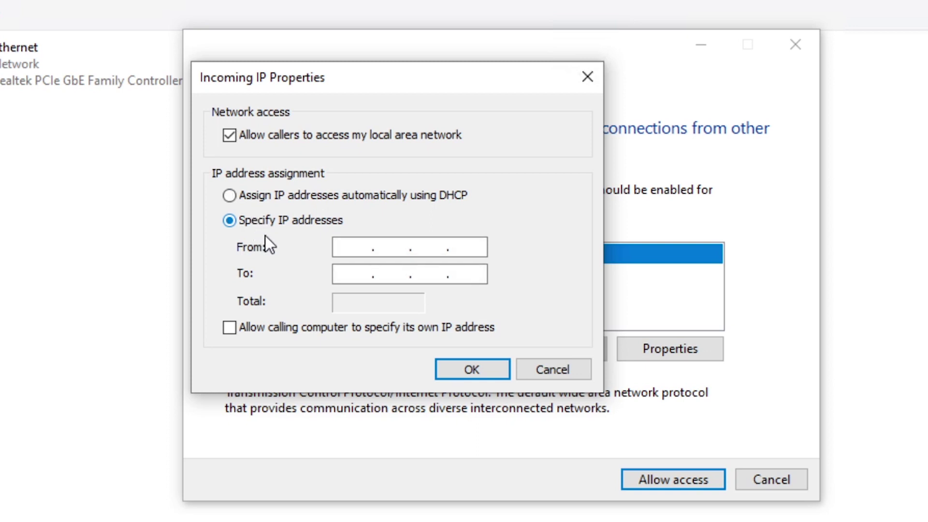
click(354, 247)
text(192.168.0.201)
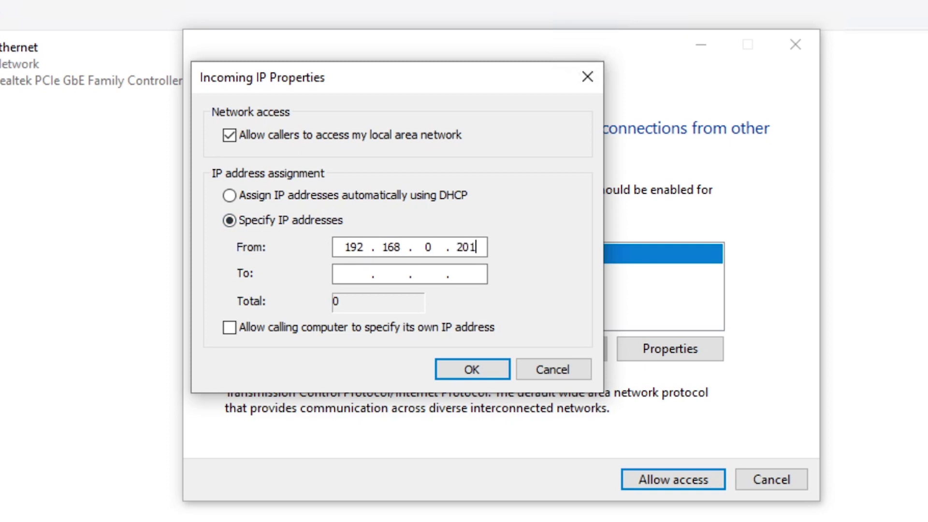
click(354, 274)
text(192.168.0.210)
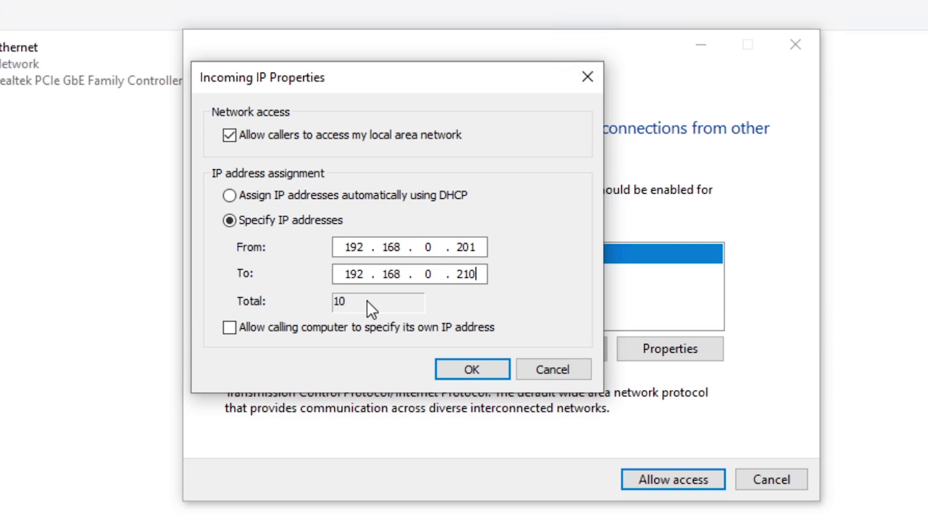
key(BackSpace)
key(BackSpace)
text(05)
click(471, 370)
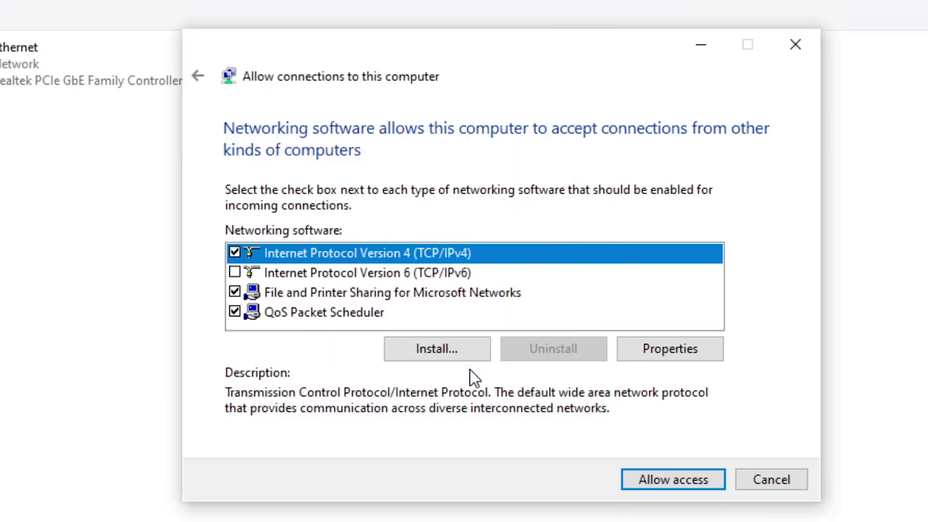
Allow access, close the wizard, and select the new Incoming Connections entry
click(668, 480)
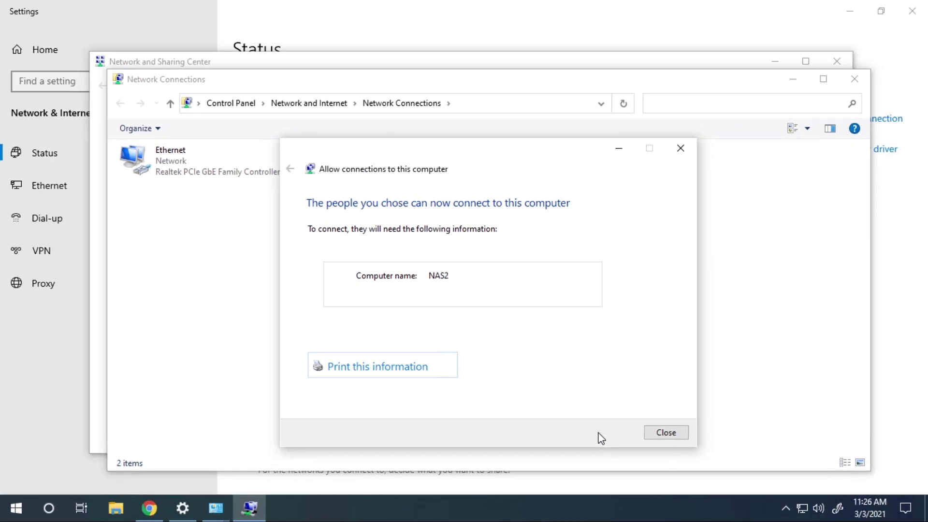
click(665, 432)
click(598, 469)
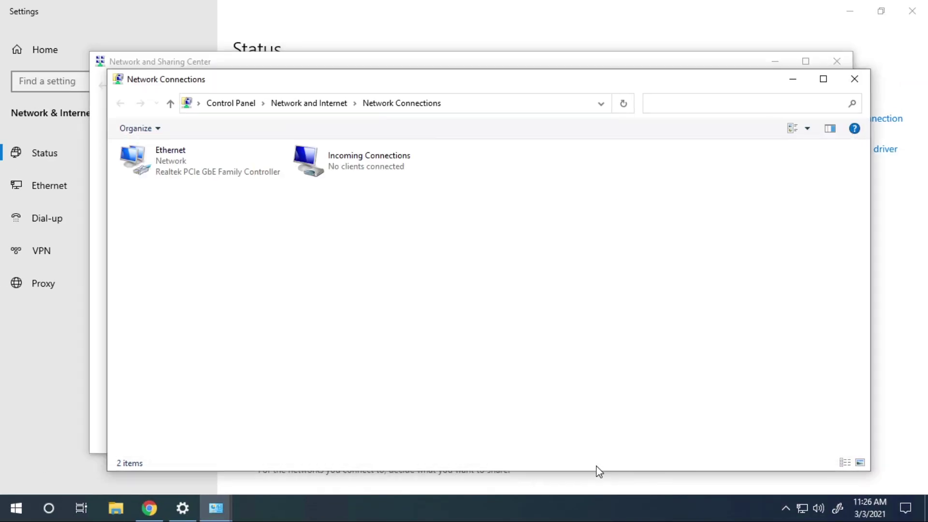
click(375, 156)
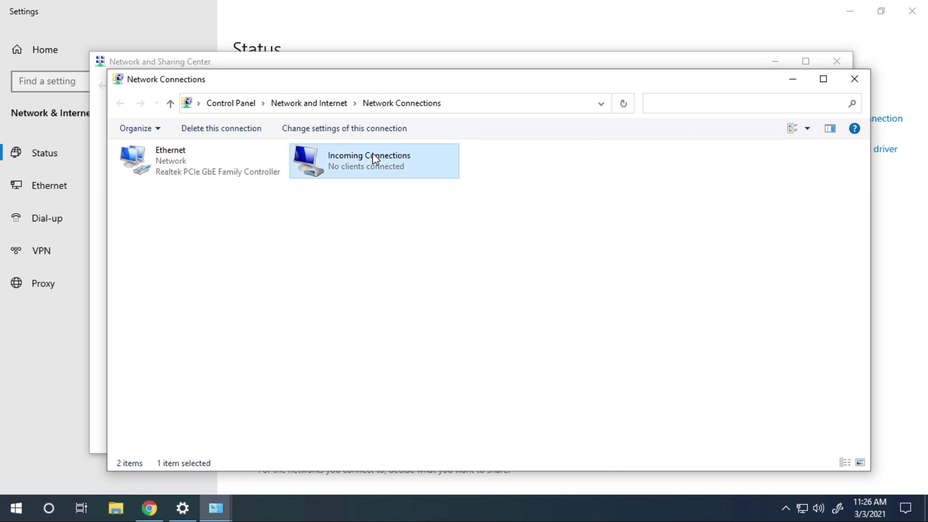